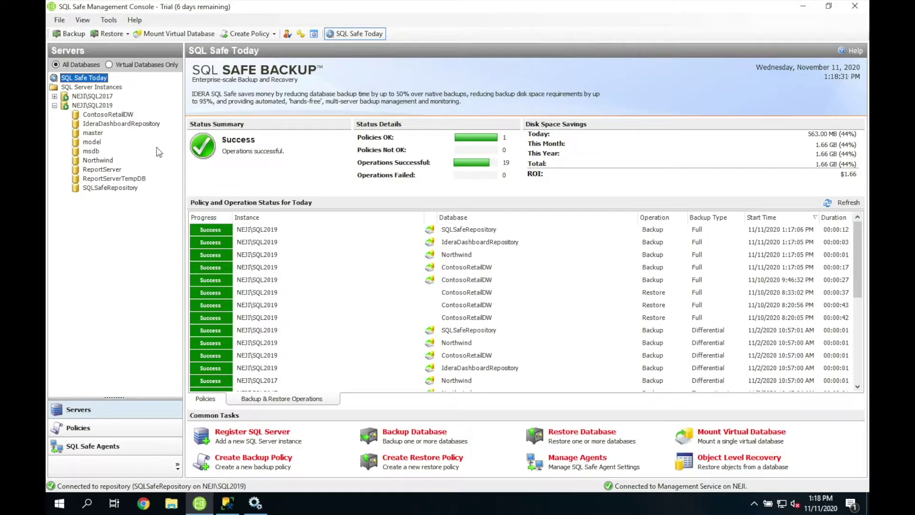
- Mount the ContosoRetailDW full backup of Example Policy as virtual database ContosoRetailDW_VDB on NEJI\SQL2019 and refresh the operation status
{"action": "right_click", "coordinate": [108, 106]}
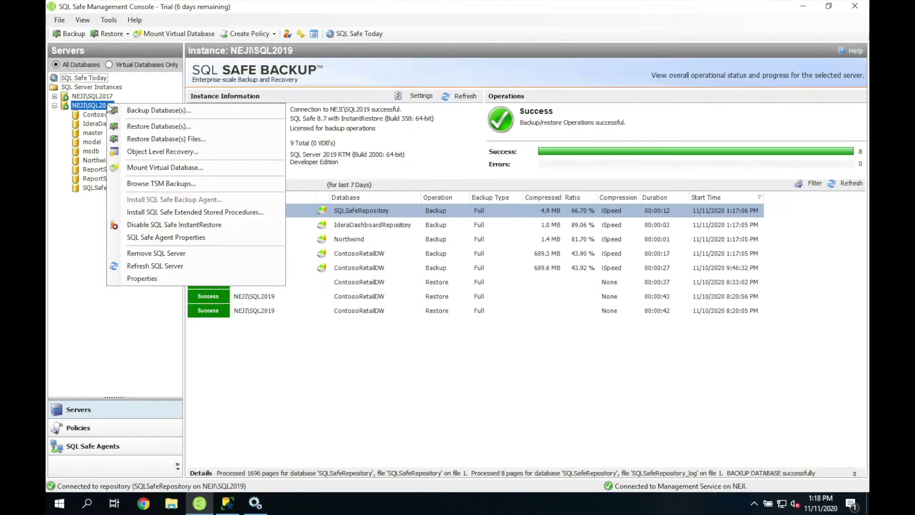
{"action": "left_click", "coordinate": [125, 343]}
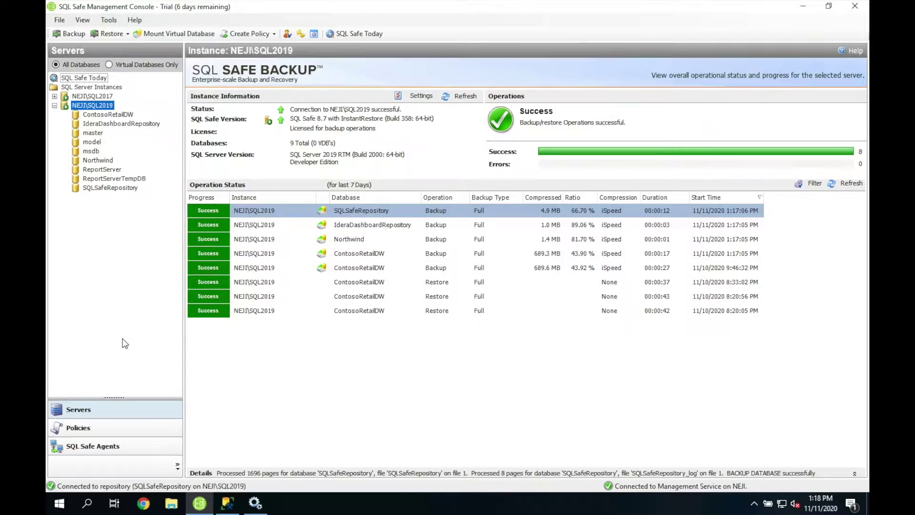
{"action": "left_click", "coordinate": [177, 33]}
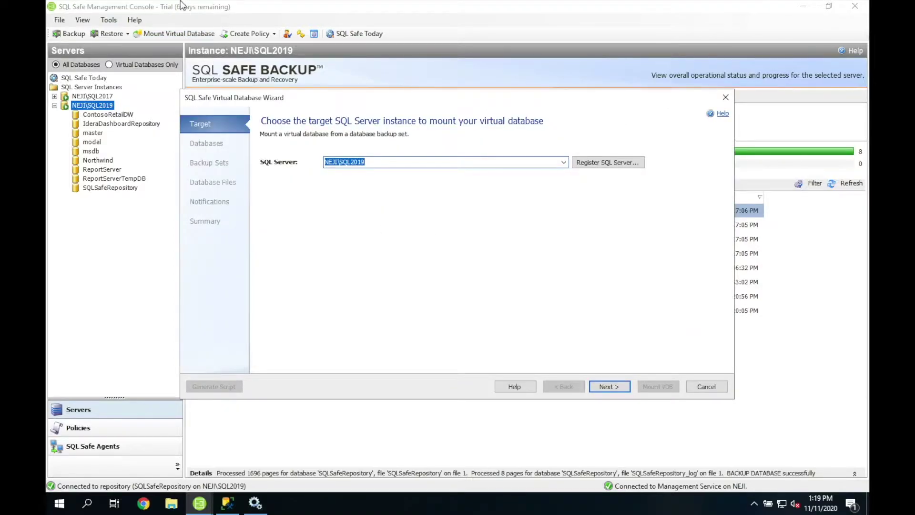
{"action": "left_click", "coordinate": [607, 387]}
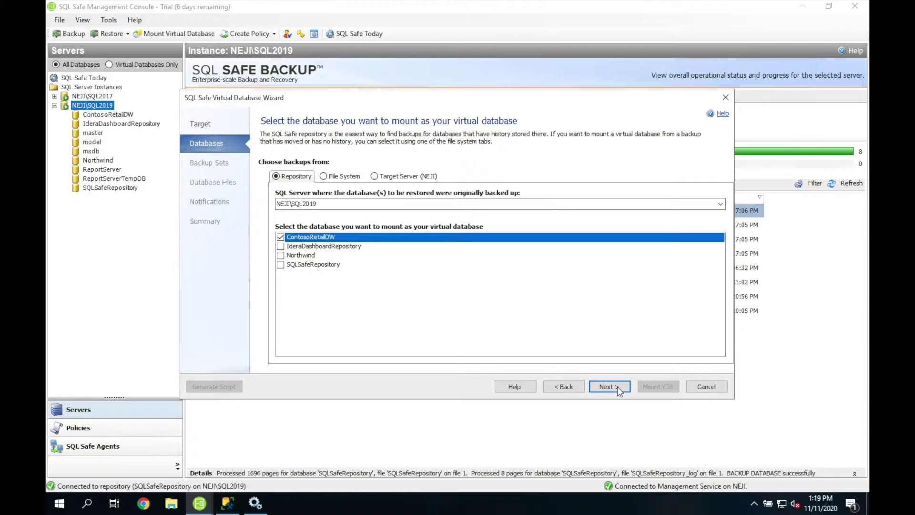
{"action": "left_click", "coordinate": [618, 390]}
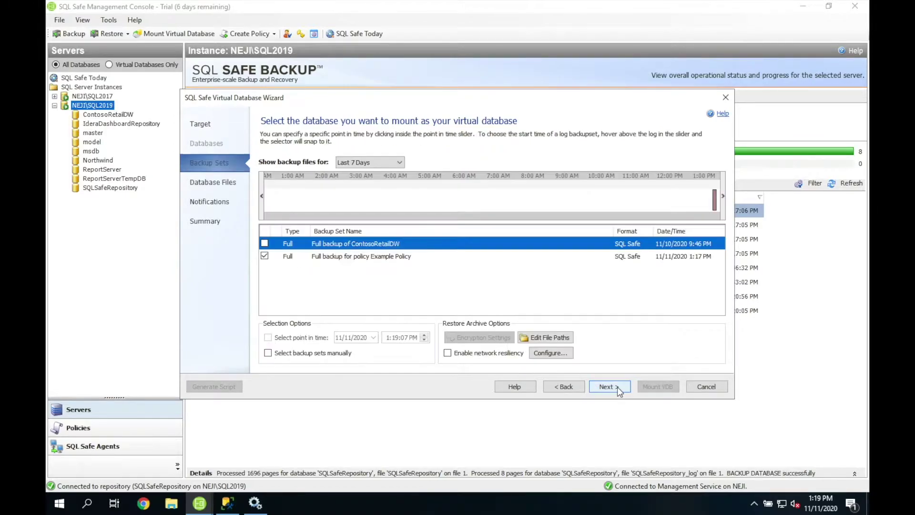
{"action": "left_click", "coordinate": [618, 390]}
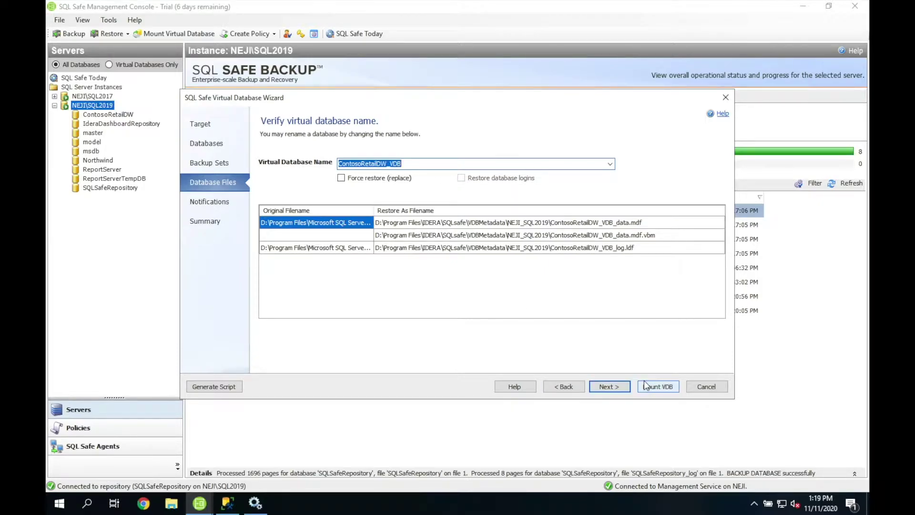
{"action": "left_click", "coordinate": [657, 386]}
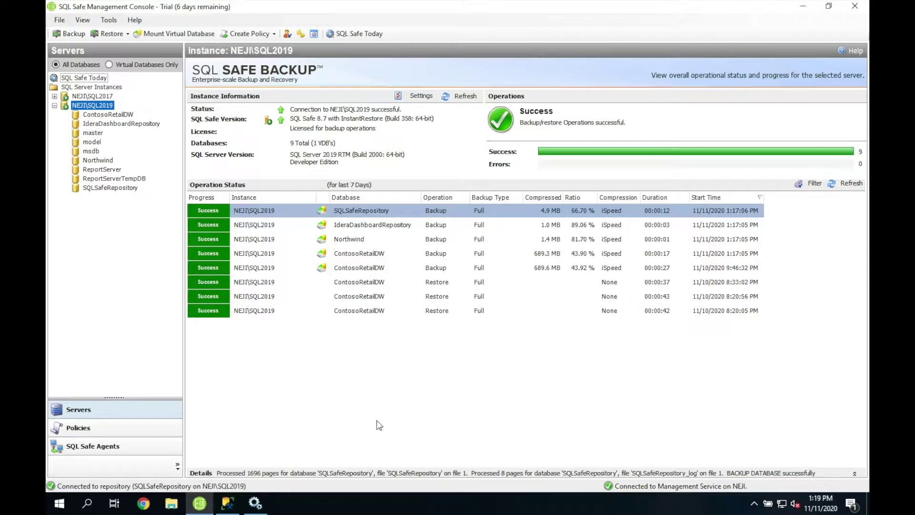
{"action": "left_click", "coordinate": [851, 185]}
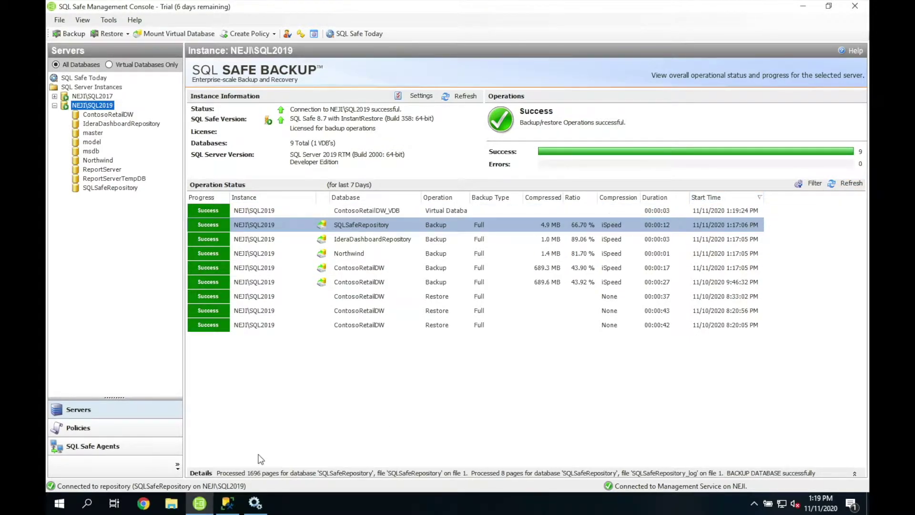
- Switch to SQL Server Management Studio, refresh the databases and browse the tables of ContosoRetailDW_VDB
{"action": "left_click", "coordinate": [228, 503]}
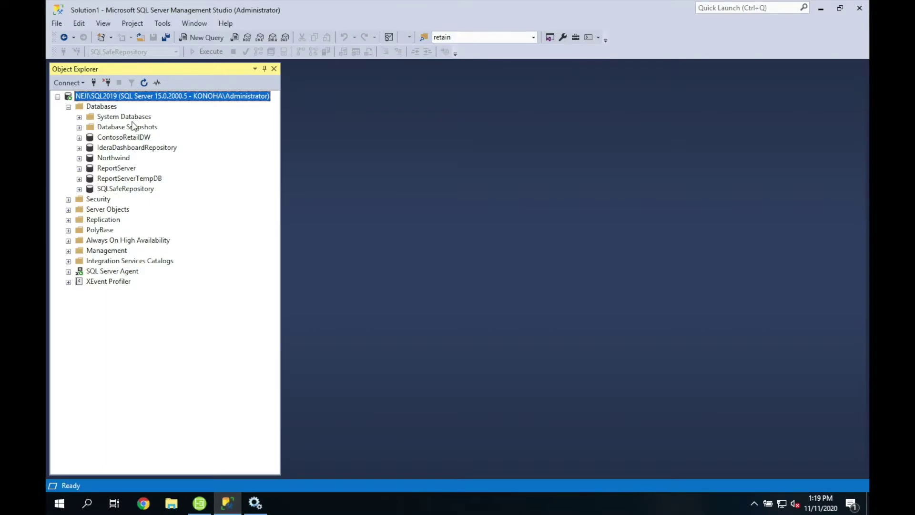
{"action": "right_click", "coordinate": [115, 110]}
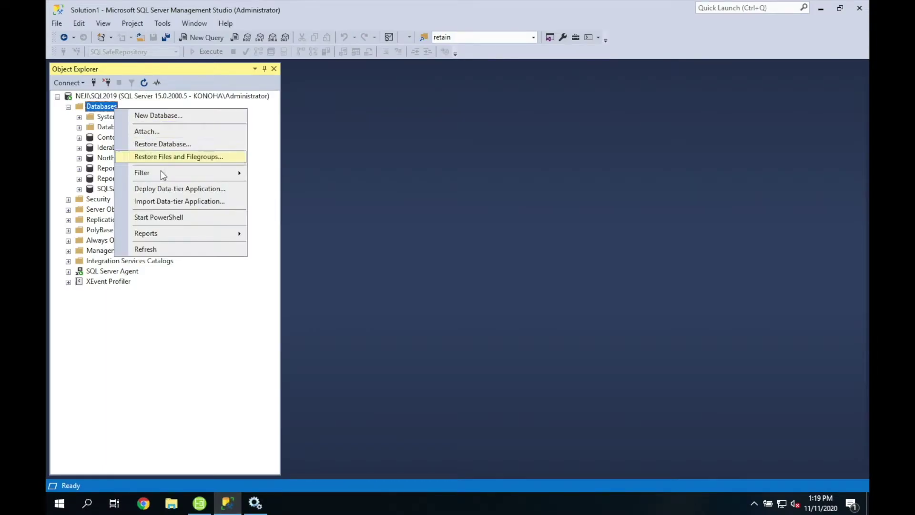
{"action": "left_click", "coordinate": [168, 248]}
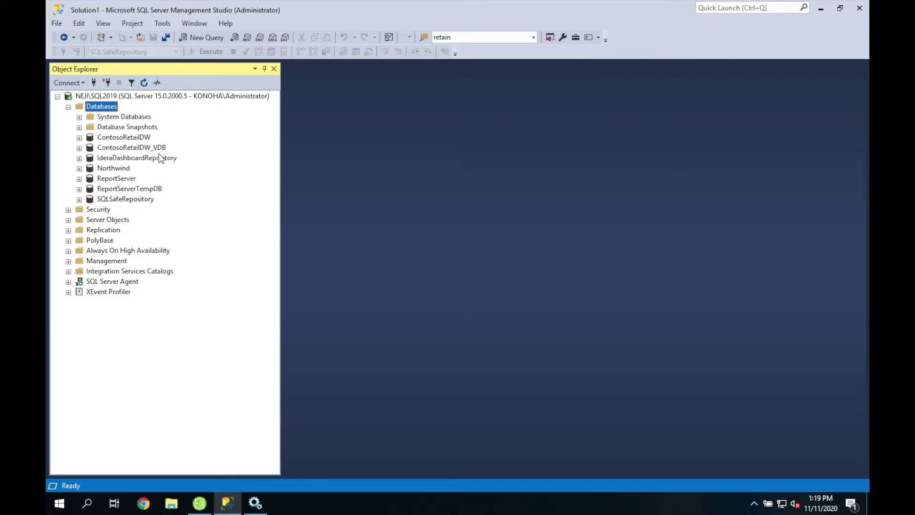
{"action": "double_click", "coordinate": [158, 149]}
{"action": "double_click", "coordinate": [125, 168]}
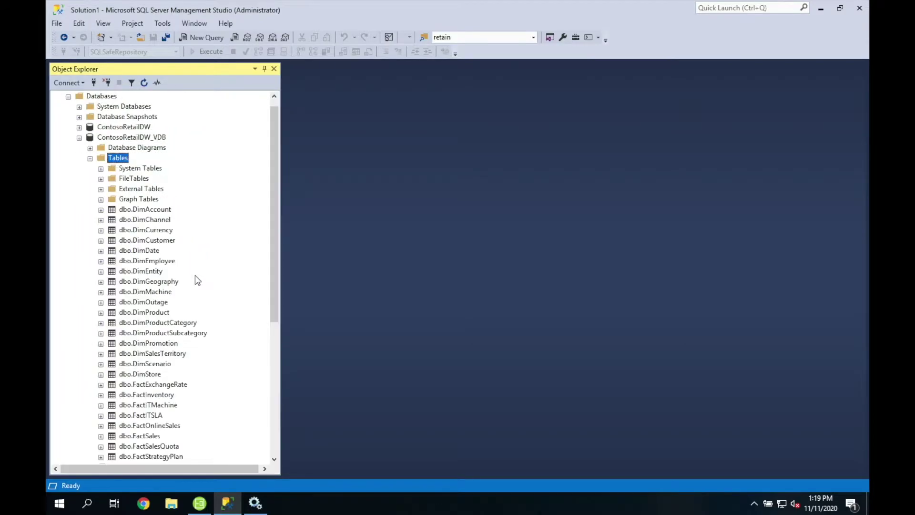
{"action": "left_click_drag", "start_coordinate": [273, 261], "coordinate": [273, 289]}
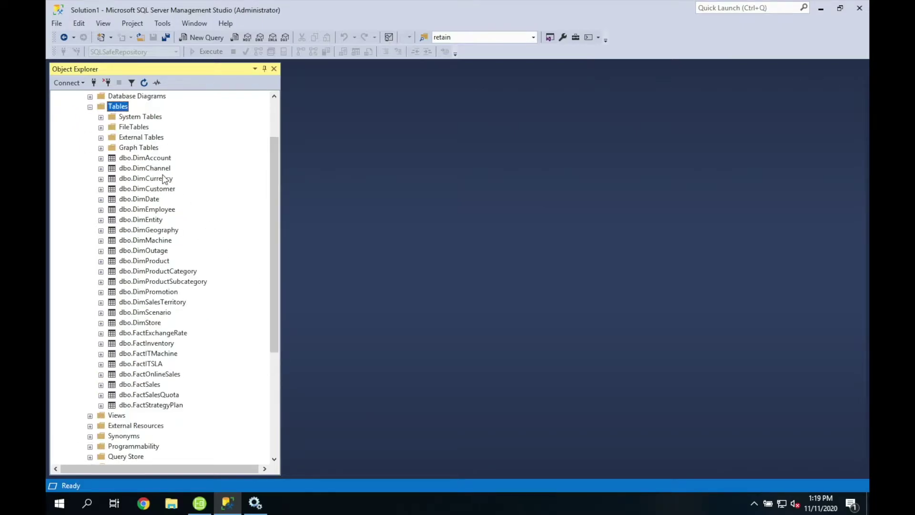
- Query the top 1000 rows of the dbo.DimCustomer table in ContosoRetailDW_VDB
{"action": "left_click", "coordinate": [160, 190]}
{"action": "right_click", "coordinate": [161, 192]}
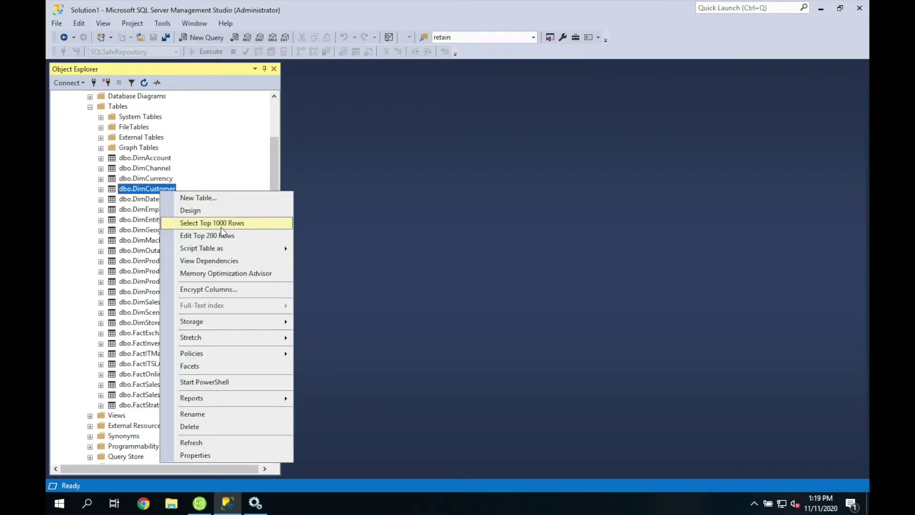
{"action": "left_click", "coordinate": [221, 228]}
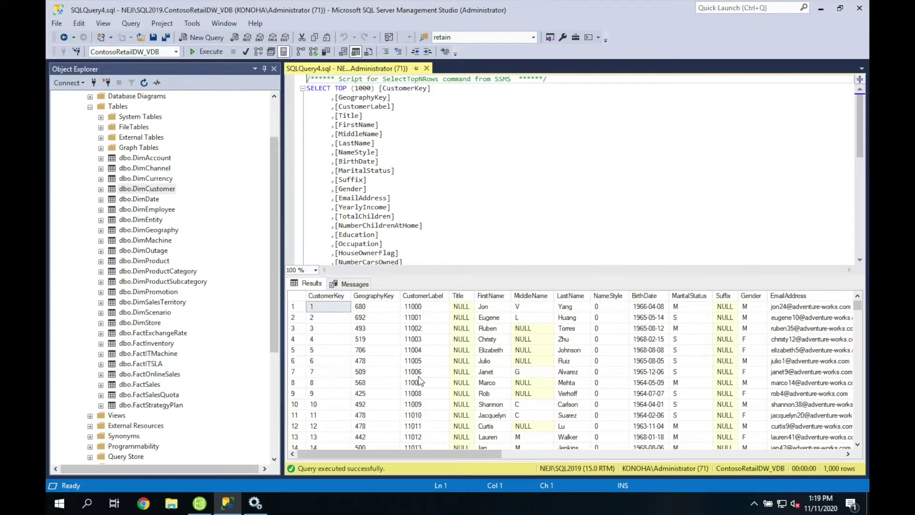
- Switch to SQL Safe Management Console and set up an object level recovery on NEJI\SQL2019 from Northwind's full backup
{"action": "left_click", "coordinate": [200, 503]}
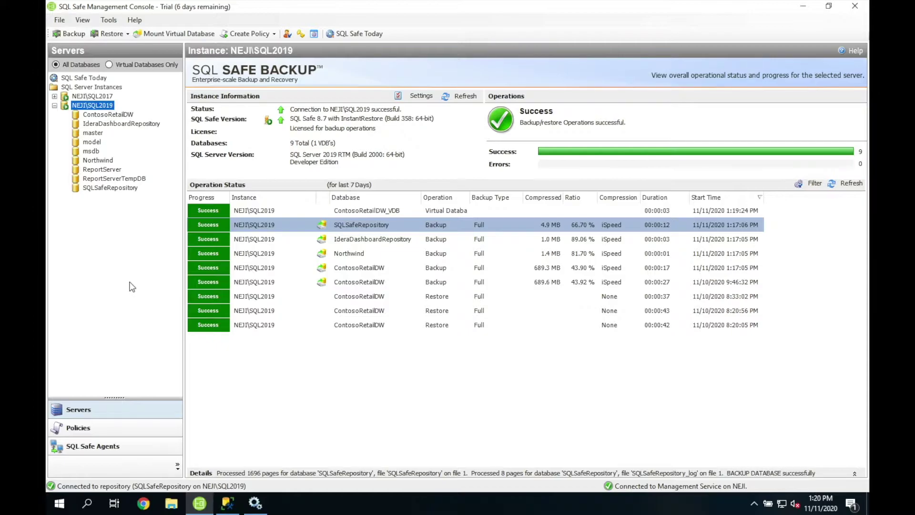
{"action": "right_click", "coordinate": [108, 107]}
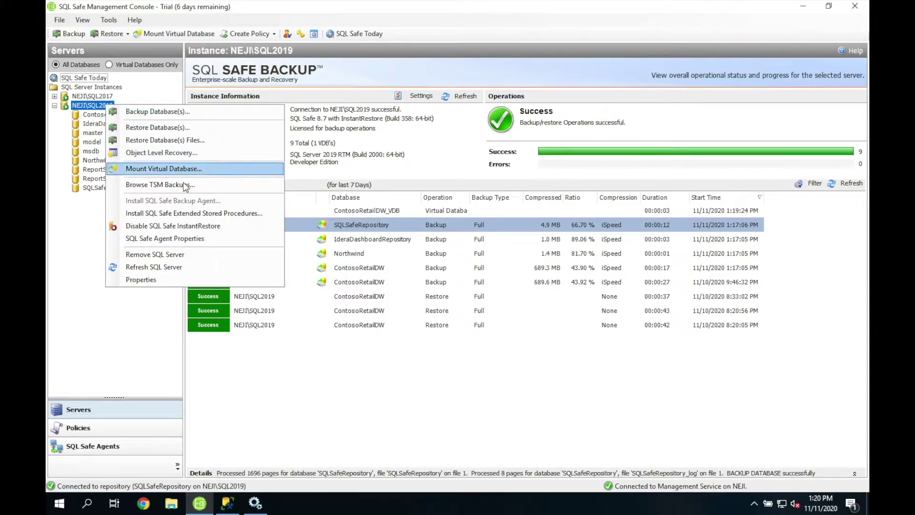
{"action": "left_click", "coordinate": [201, 153]}
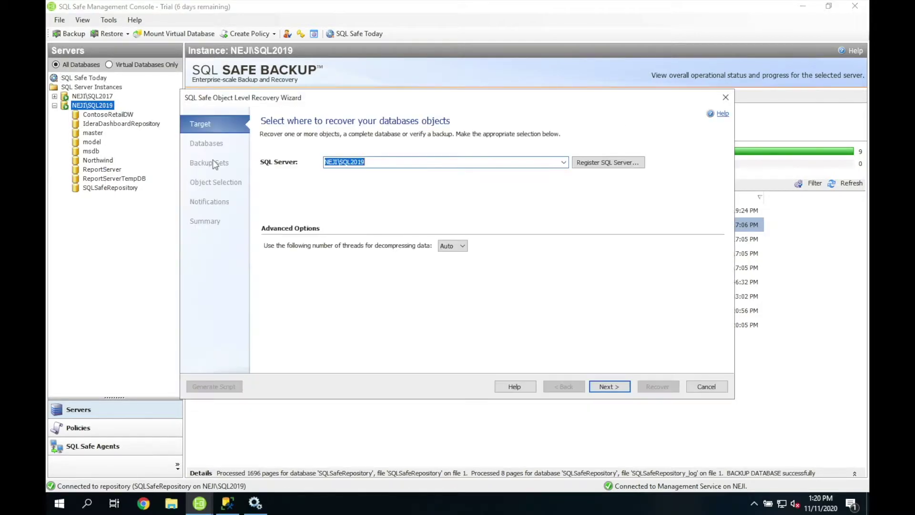
{"action": "left_click", "coordinate": [621, 385]}
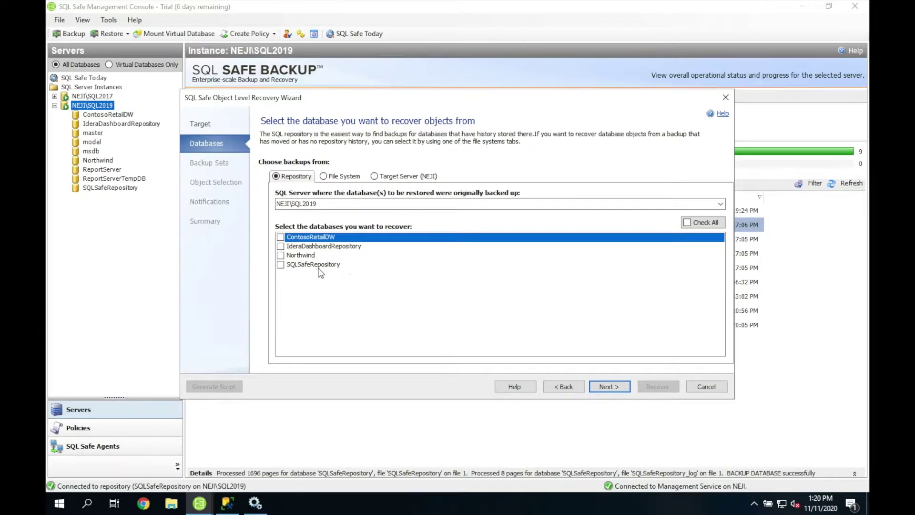
{"action": "left_click", "coordinate": [280, 256]}
{"action": "left_click", "coordinate": [617, 389]}
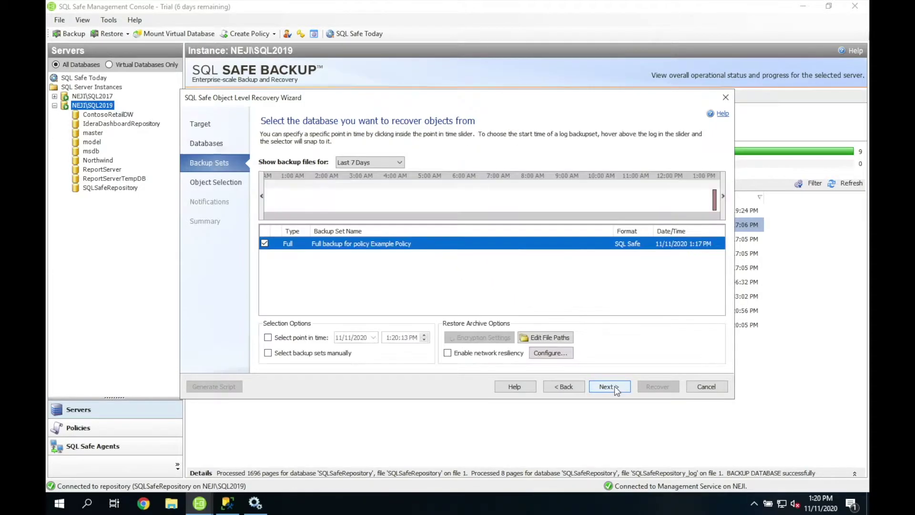
{"action": "left_click", "coordinate": [616, 389]}
{"action": "left_click", "coordinate": [617, 389]}
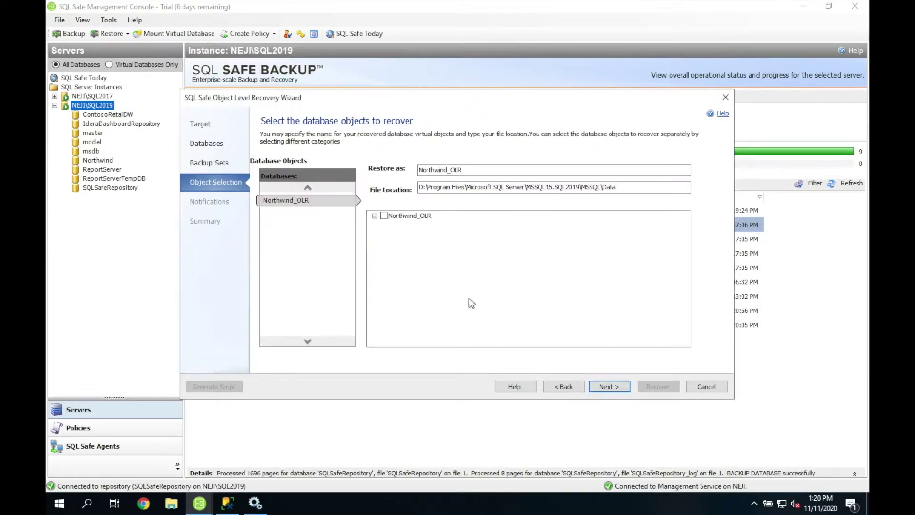
- Choose only the Customers table for recovery into Northwind_OLR, without notifications, and run the recovery
{"action": "left_click", "coordinate": [375, 217]}
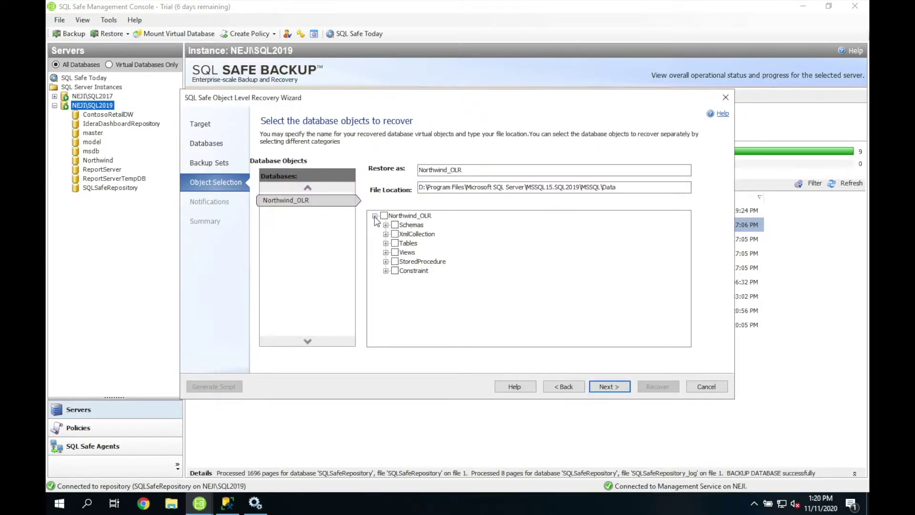
{"action": "left_click", "coordinate": [386, 244]}
{"action": "scroll", "coordinate": [471, 288], "scroll_direction": "down", "scroll_amount": 2}
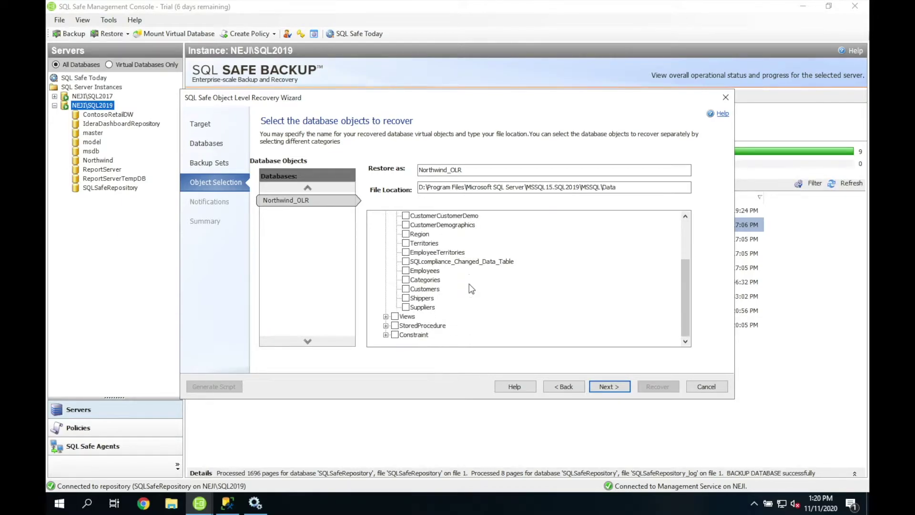
{"action": "left_click", "coordinate": [406, 289]}
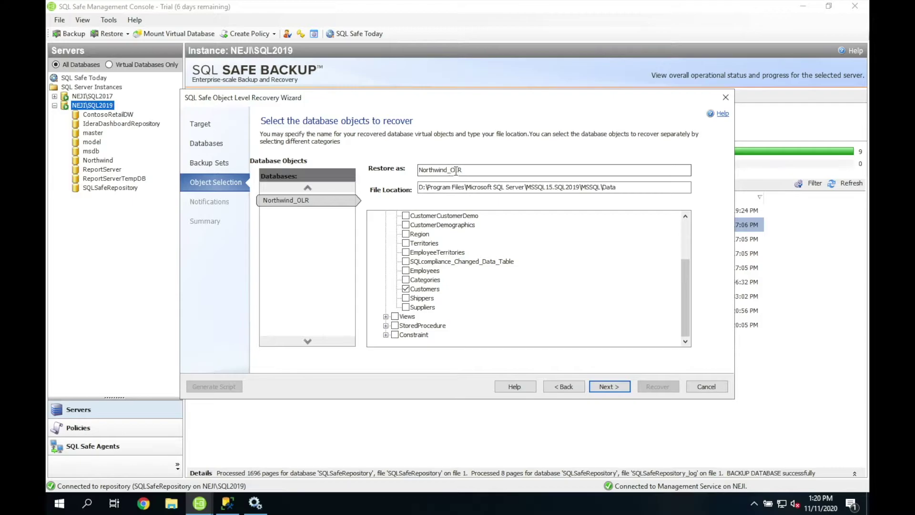
{"action": "left_click", "coordinate": [617, 386]}
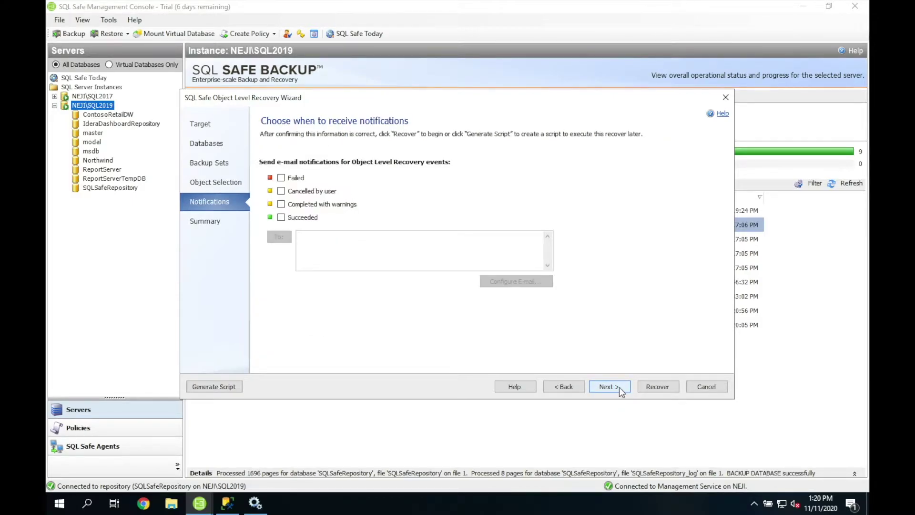
{"action": "left_click", "coordinate": [661, 387]}
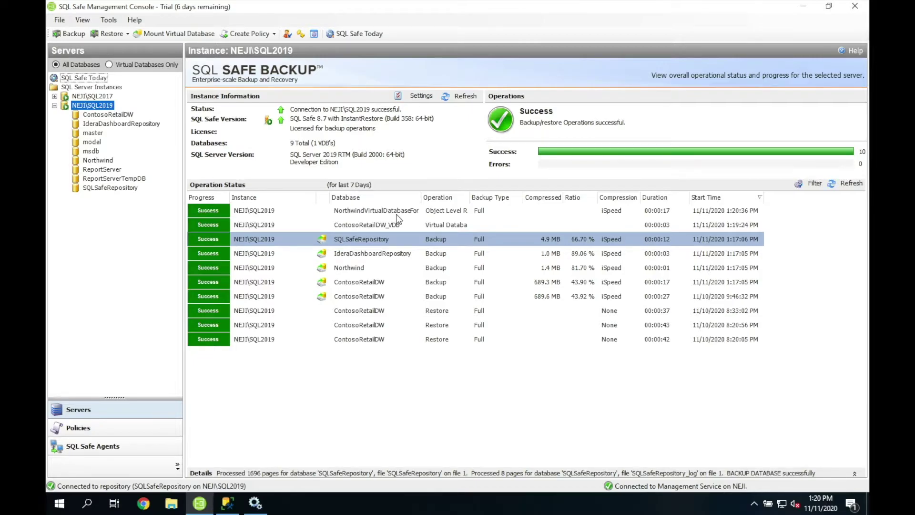
- Switch to SQL Server Management Studio, refresh the databases and check the tables of Northwind_OLR for dbo.Customers
{"action": "left_click", "coordinate": [227, 503]}
{"action": "left_click", "coordinate": [272, 117]}
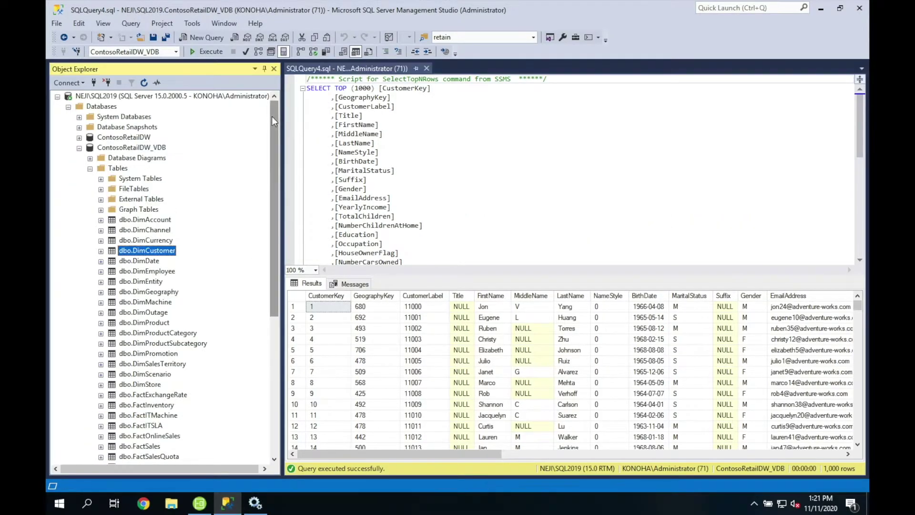
{"action": "left_click", "coordinate": [79, 148]}
{"action": "right_click", "coordinate": [107, 110]}
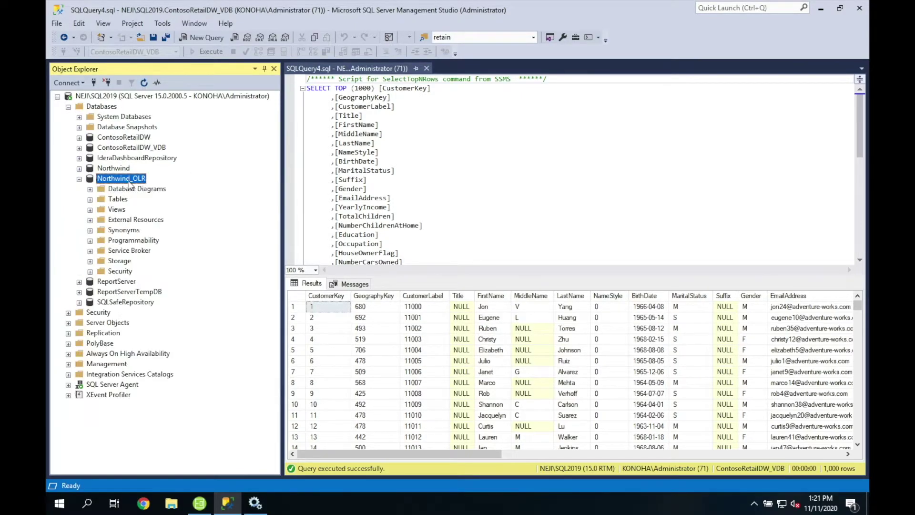
{"action": "left_click", "coordinate": [90, 199]}
{"action": "left_click", "coordinate": [148, 252]}
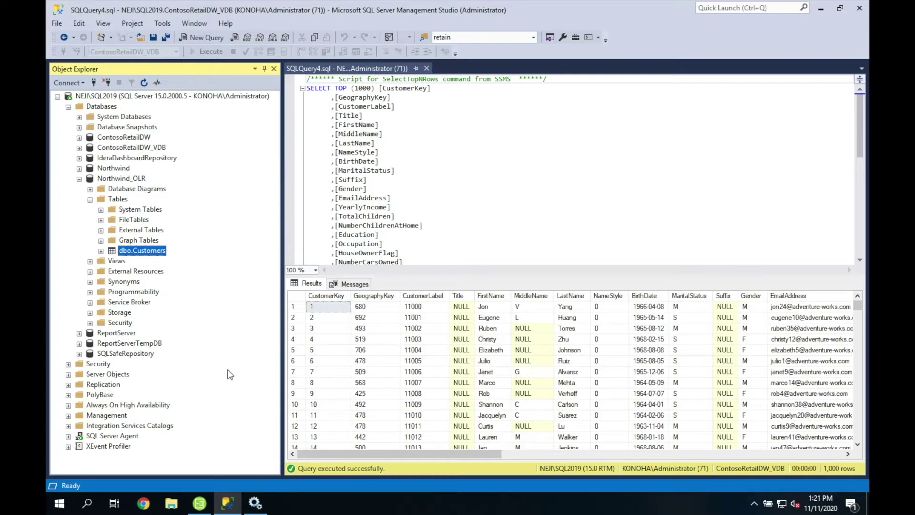
- Switch to SQL Safe Management Console and copy the backup policy Example Policy - 2019, naming the copy Example Policy - 2017
{"action": "left_click", "coordinate": [229, 504]}
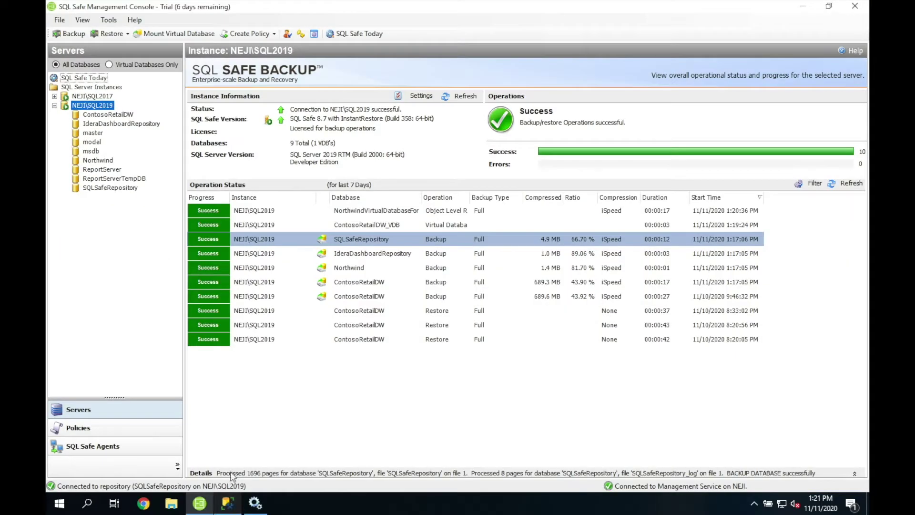
{"action": "left_click", "coordinate": [163, 437]}
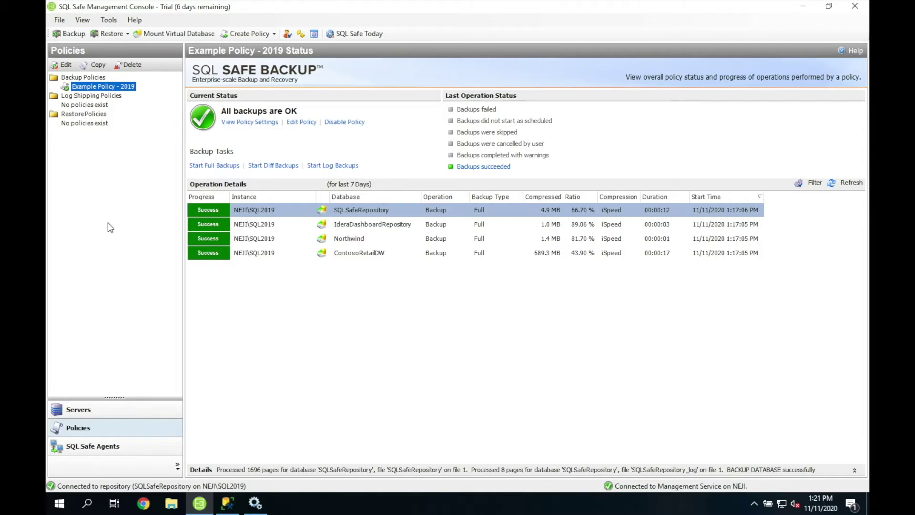
{"action": "right_click", "coordinate": [117, 91]}
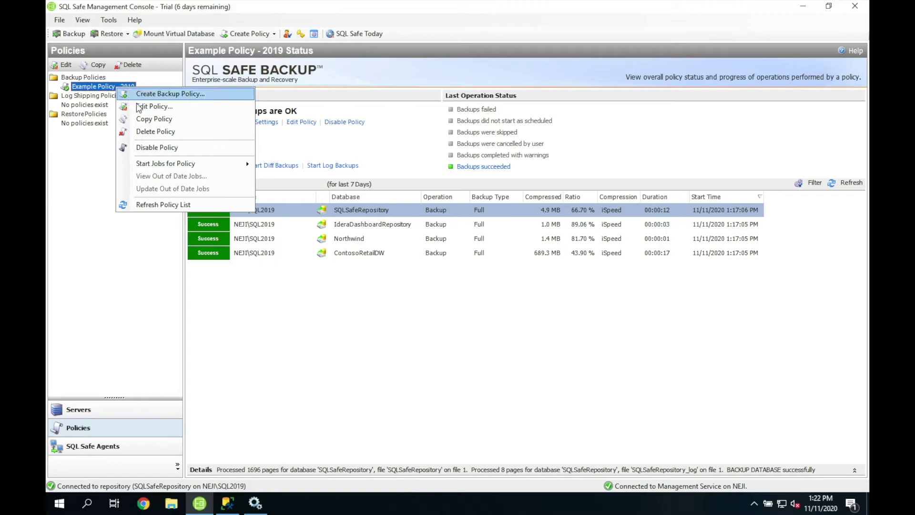
{"action": "left_click", "coordinate": [159, 119]}
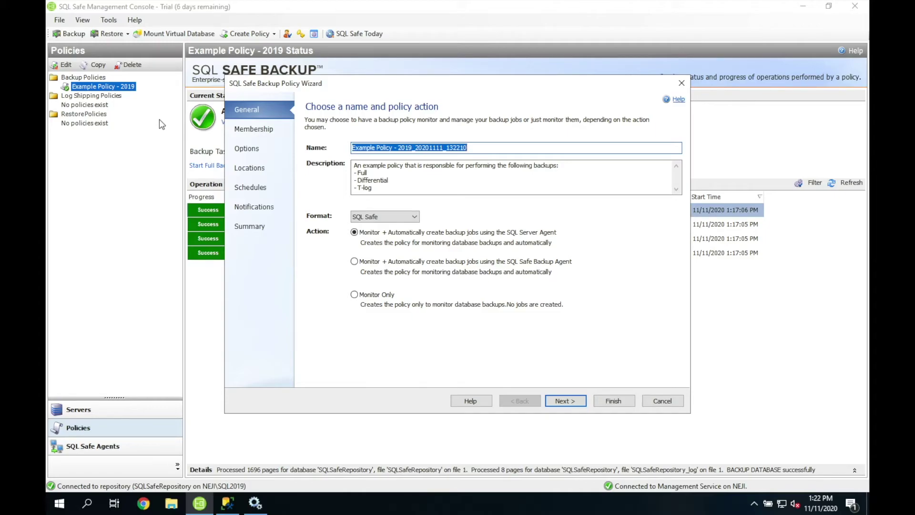
{"action": "left_click", "coordinate": [406, 149]}
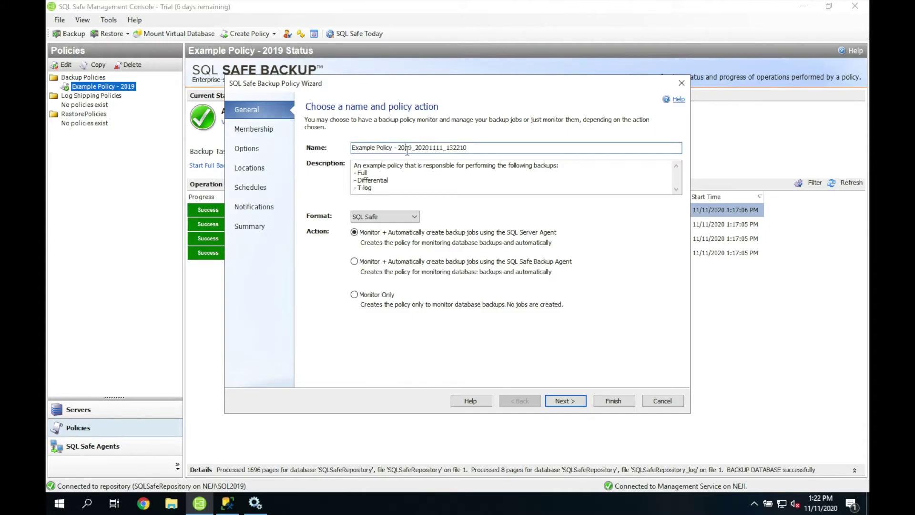
{"action": "left_click_drag", "start_coordinate": [396, 148], "coordinate": [585, 151]}
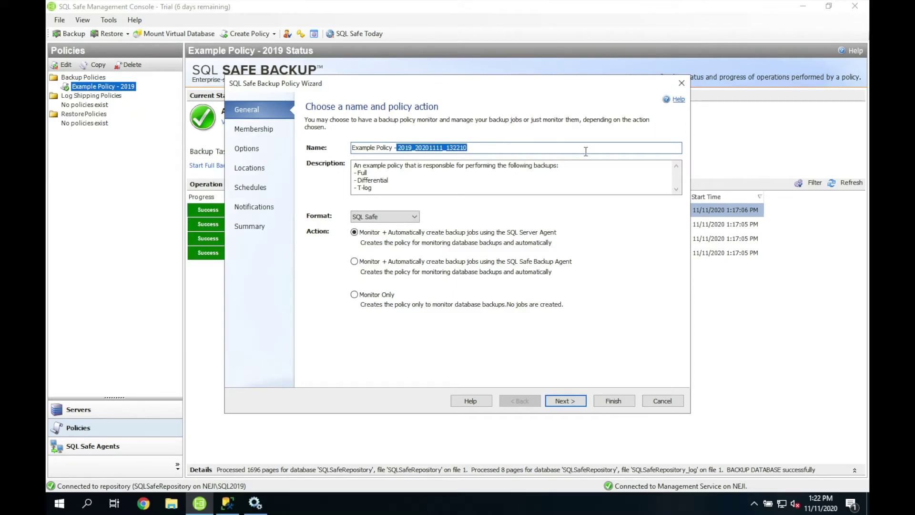
{"action": "type", "text": "2017"}
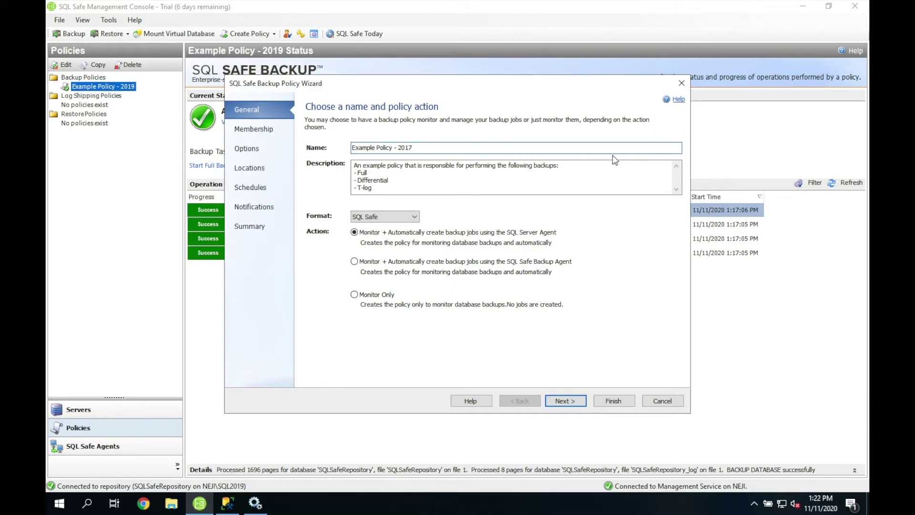
{"action": "left_click", "coordinate": [570, 407]}
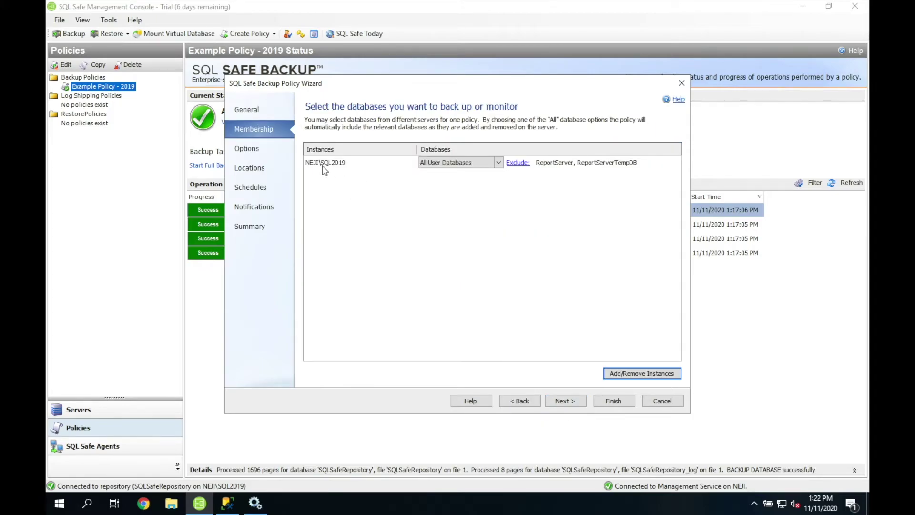
- Replace the instance NEJI\SQL2019 with NEJI\SQL2017 in the copied policy's membership
{"action": "left_click", "coordinate": [656, 375]}
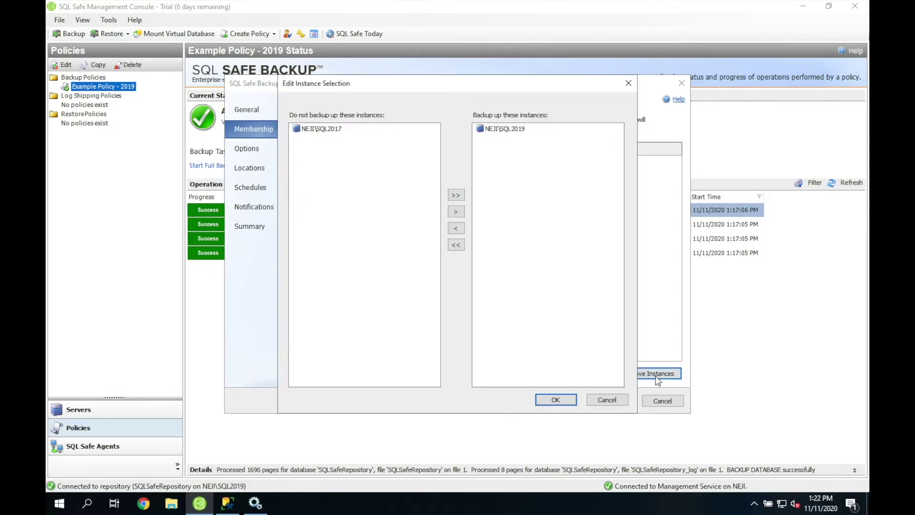
{"action": "double_click", "coordinate": [328, 128]}
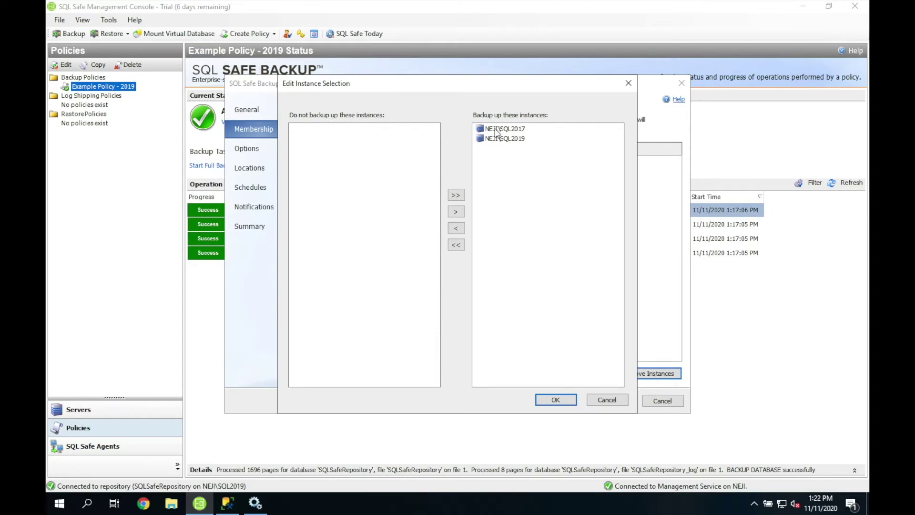
{"action": "double_click", "coordinate": [502, 130]}
{"action": "double_click", "coordinate": [338, 128]}
{"action": "double_click", "coordinate": [505, 139]}
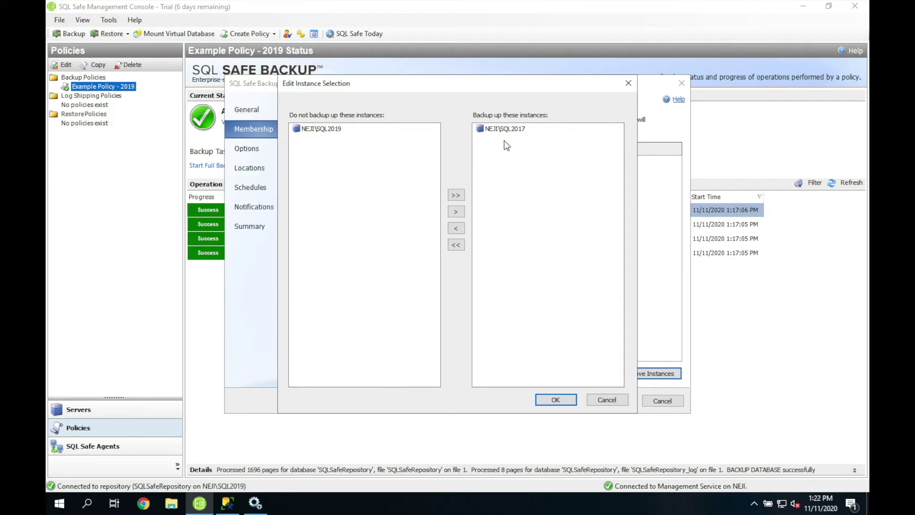
{"action": "left_click", "coordinate": [555, 399]}
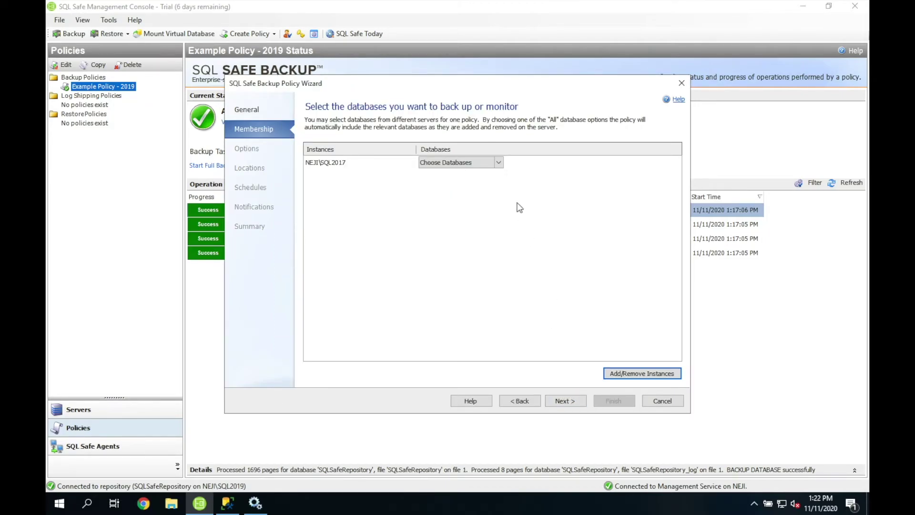
- Set the policy to back up all user databases on NEJI\SQL2017, without excluding any
{"action": "left_click", "coordinate": [499, 162]}
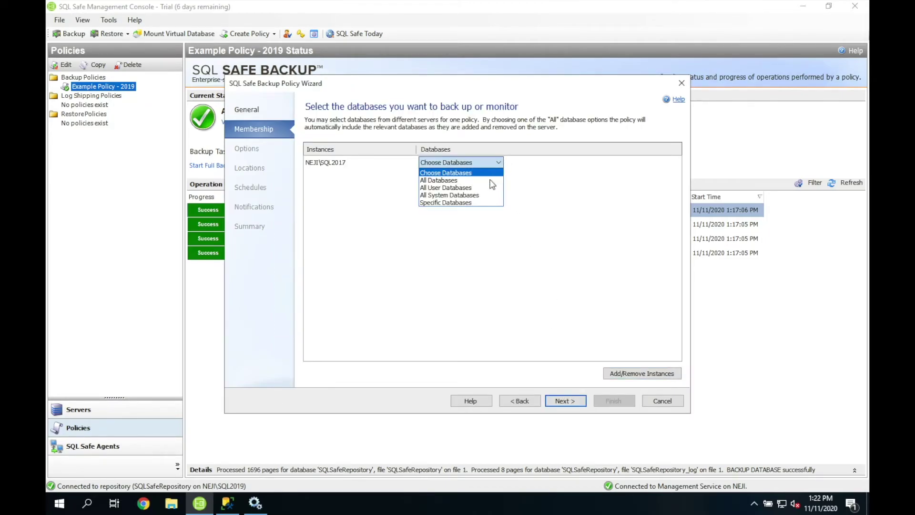
{"action": "left_click", "coordinate": [448, 187]}
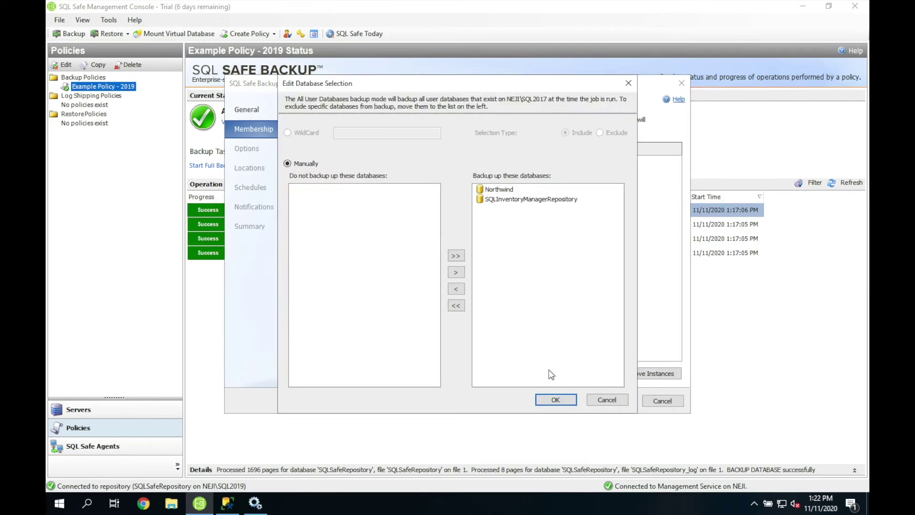
{"action": "left_click", "coordinate": [556, 400]}
{"action": "left_click", "coordinate": [571, 403]}
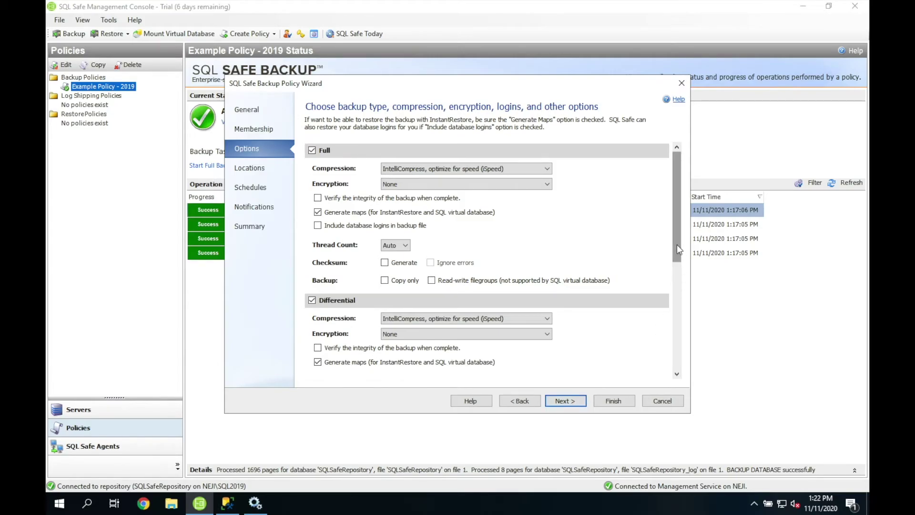
- Review the copied backup options, storage locations and schedules, keep them as they are, and finish creating the policy
{"action": "mouse_move", "coordinate": [677, 245]}
{"action": "left_mouse_down"}
{"action": "mouse_move", "coordinate": [678, 354]}
{"action": "mouse_move", "coordinate": [673, 247]}
{"action": "left_mouse_up"}
{"action": "left_click_drag", "start_coordinate": [676, 229], "coordinate": [681, 356]}
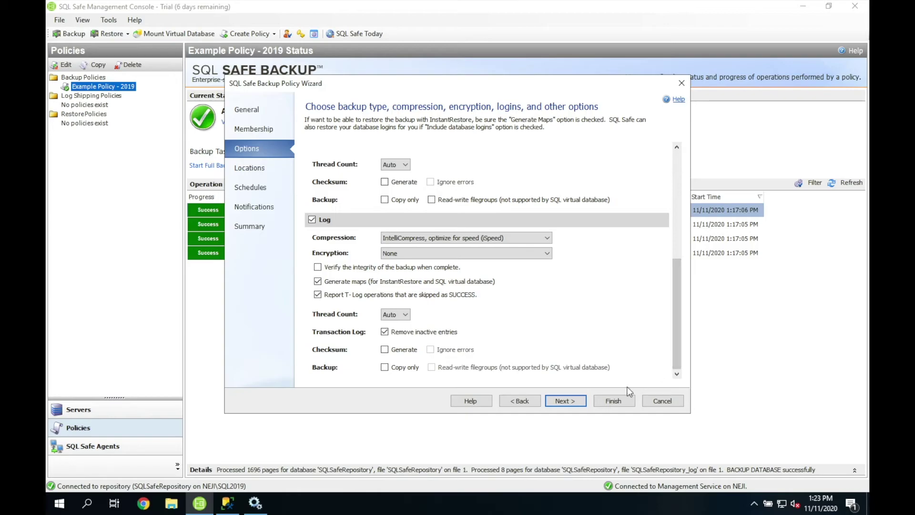
{"action": "left_click", "coordinate": [573, 407]}
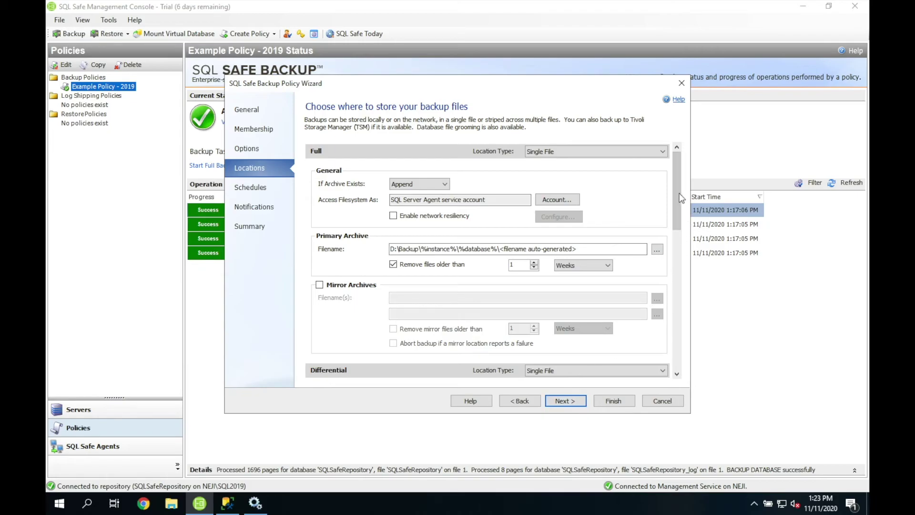
{"action": "left_click_drag", "start_coordinate": [681, 200], "coordinate": [684, 366]}
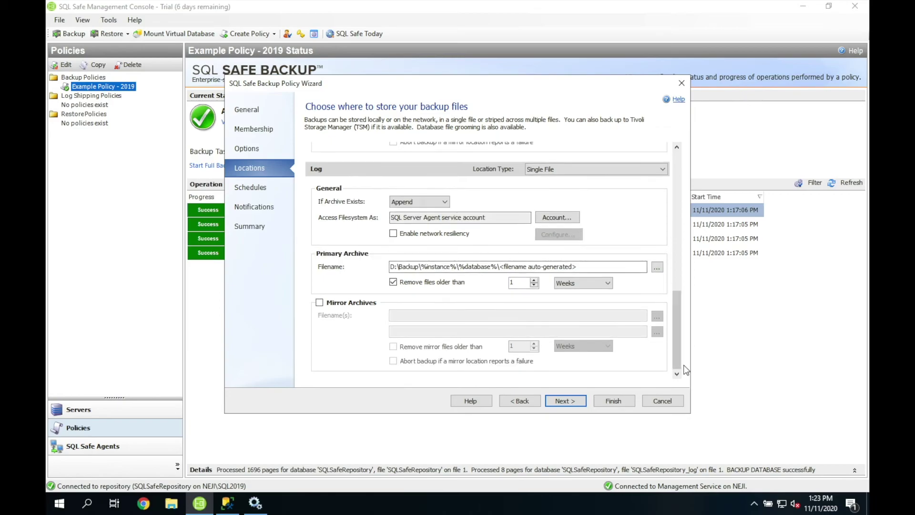
{"action": "left_click", "coordinate": [579, 404]}
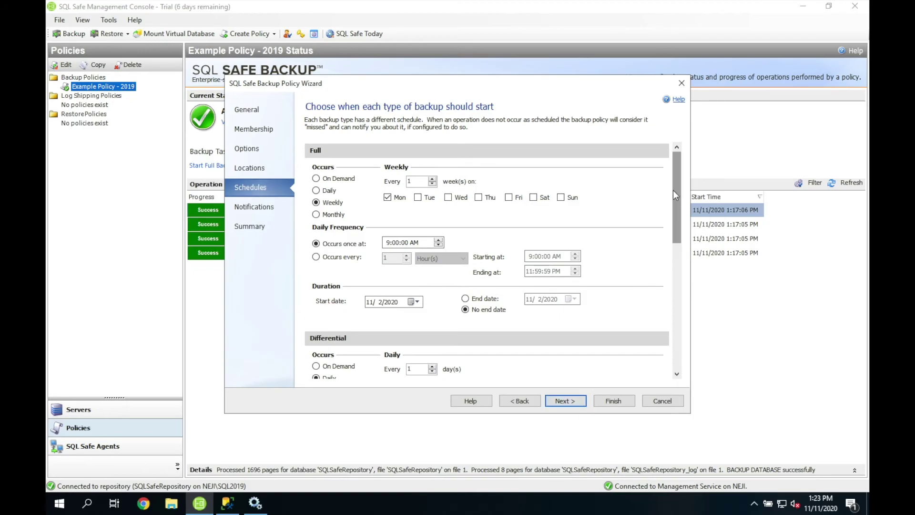
{"action": "left_click_drag", "start_coordinate": [675, 180], "coordinate": [673, 327]}
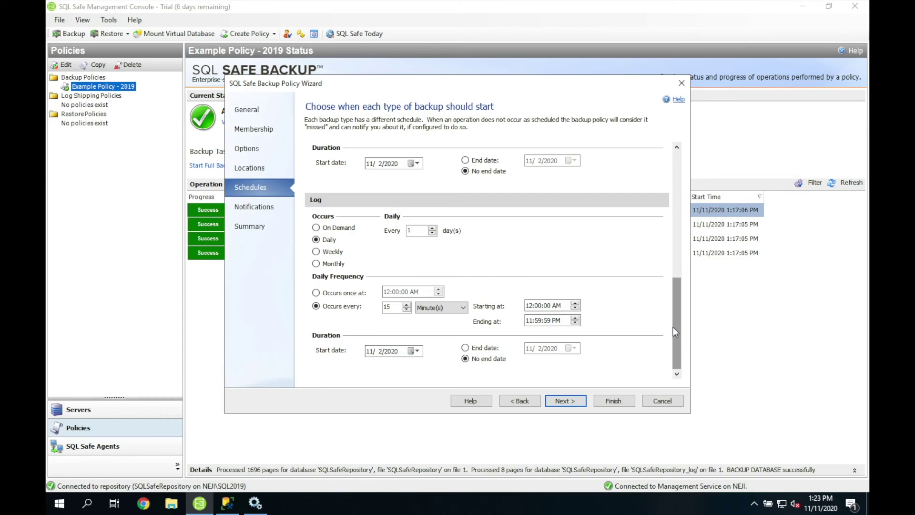
{"action": "left_click", "coordinate": [616, 401]}
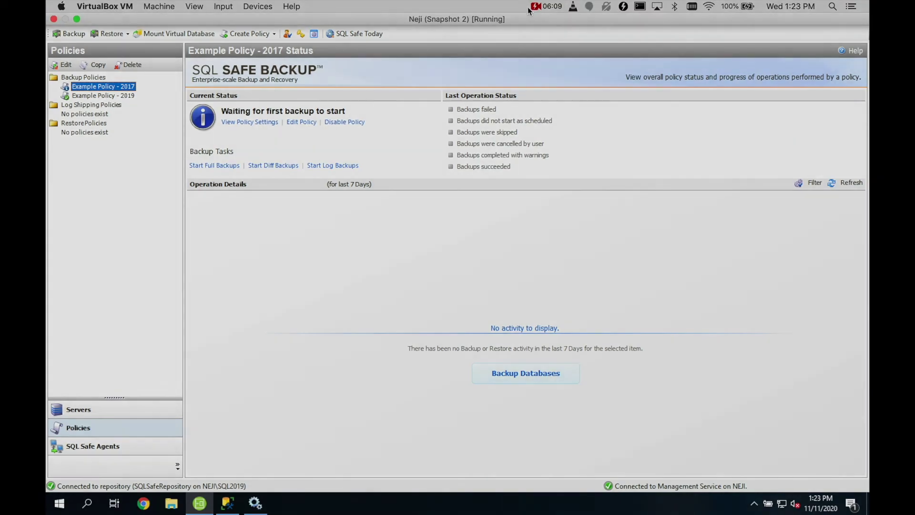
{"action": "left_click", "coordinate": [548, 4]}
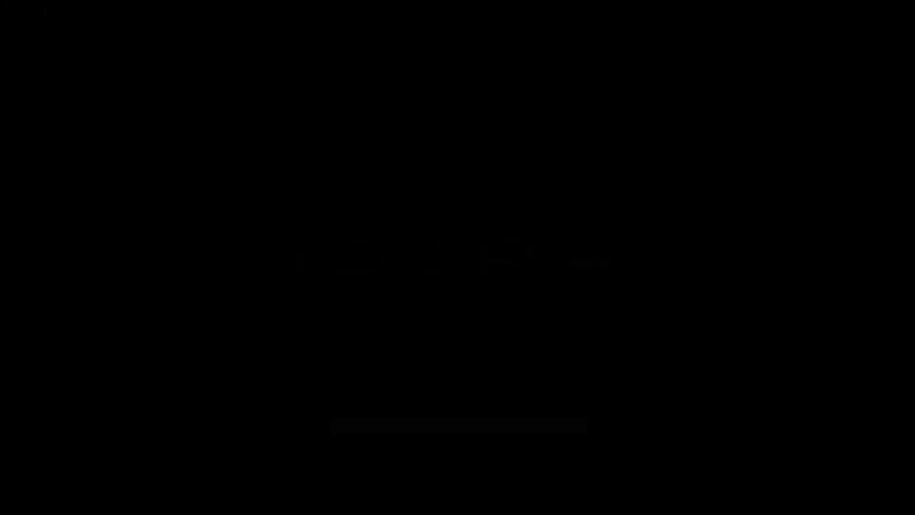